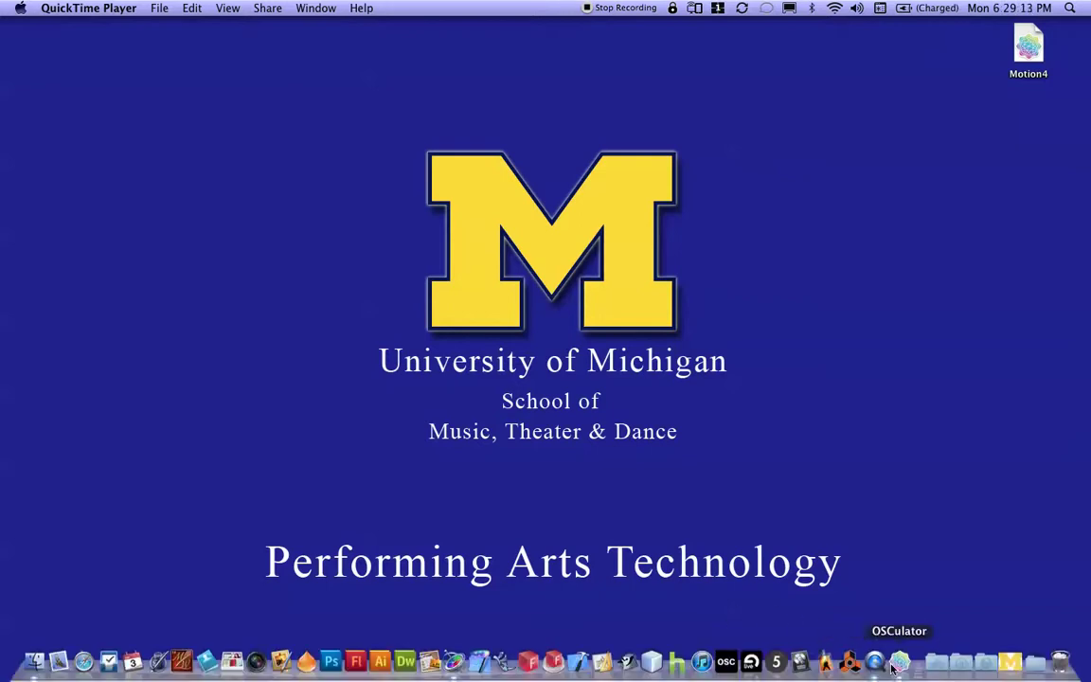
Step: Launch OSCulator with the Motion4 document mapping /3/fader1–3 to MIDI CC 1, 2 and 3
left_click(894, 666)
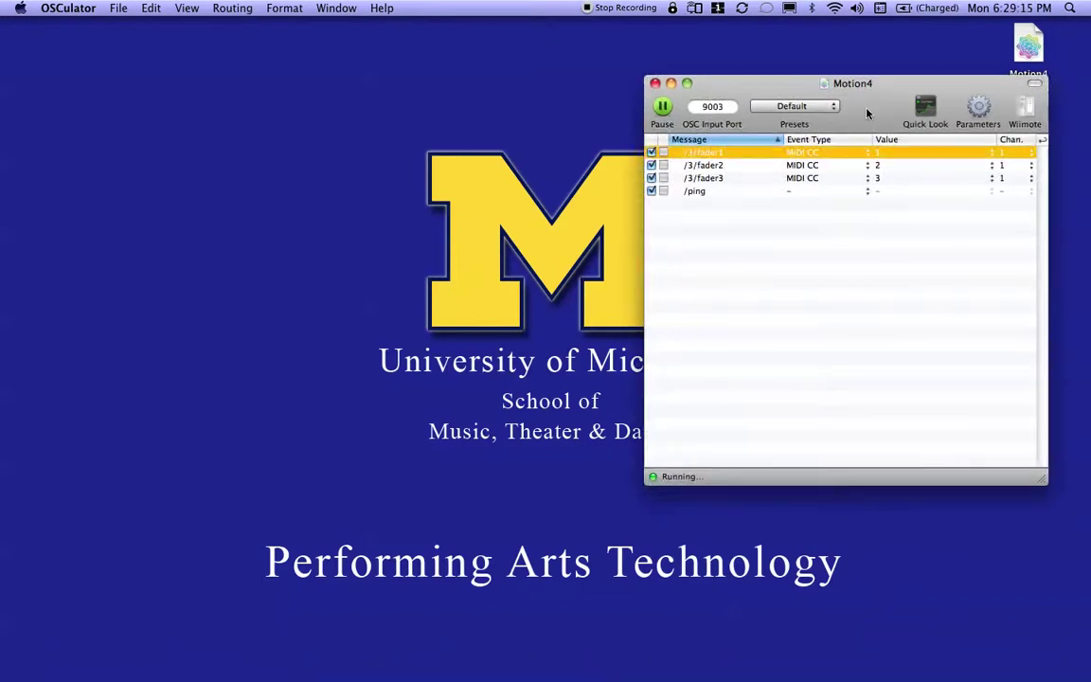
left_click_drag(867, 114, 873, 155)
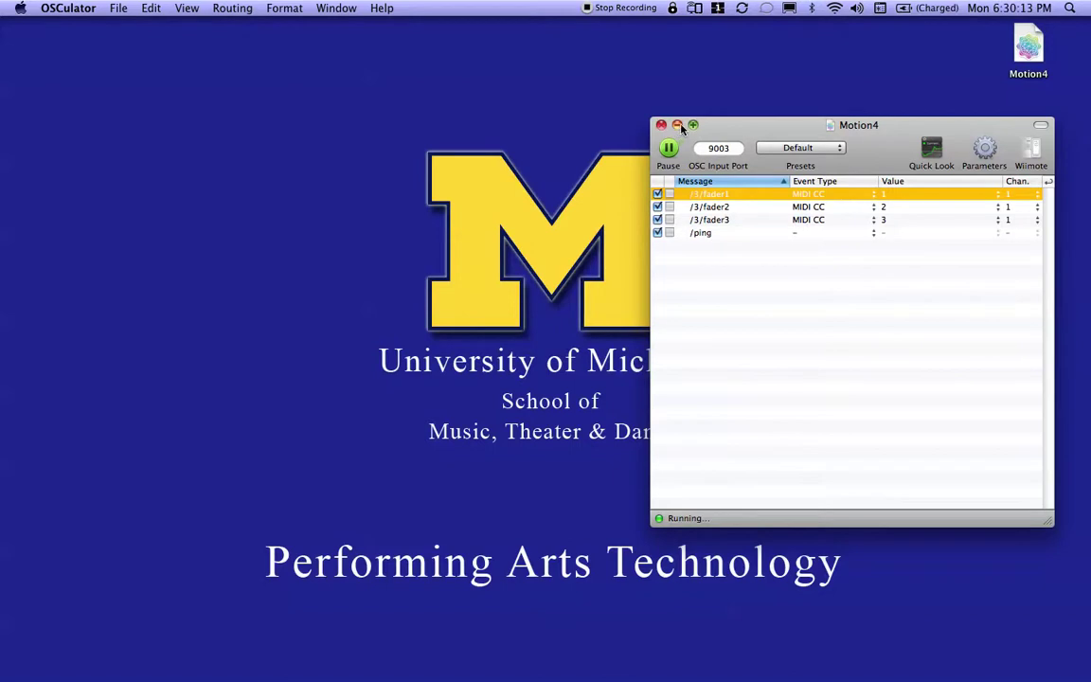
Step: Switch to Motion and create a new Untitled project using the DVCPRO HD 720p24 preset
left_click_drag(713, 128, 754, 116)
mouse_move(553, 667)
left_click(453, 668)
left_click(101, 11)
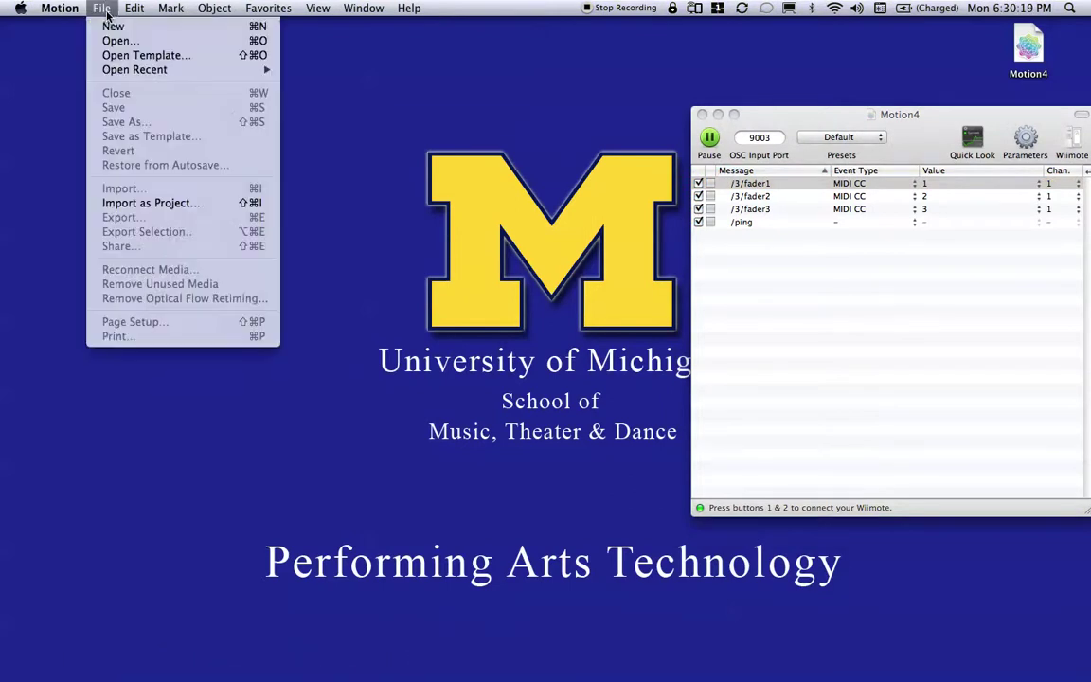
left_click(112, 27)
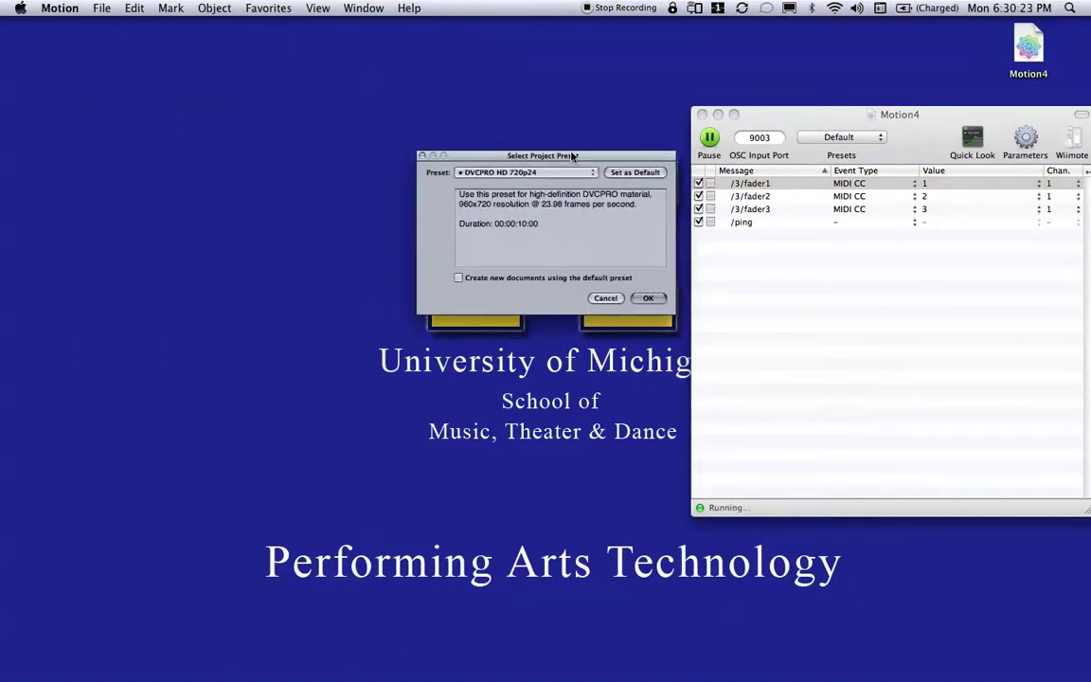
left_click_drag(571, 149, 573, 161)
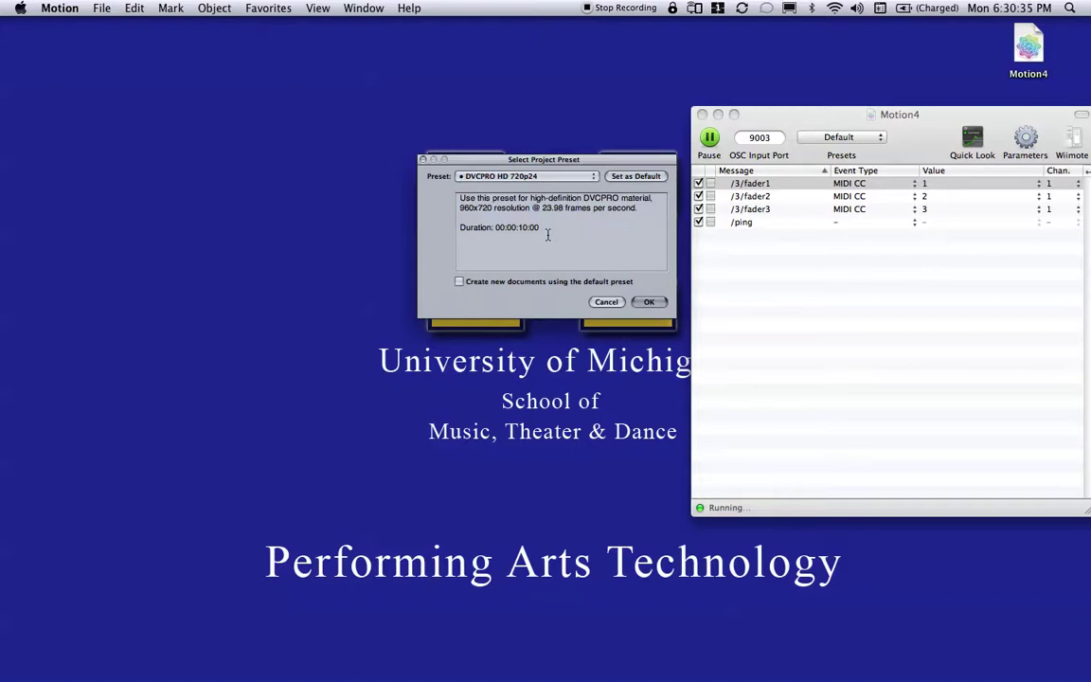
left_click(655, 303)
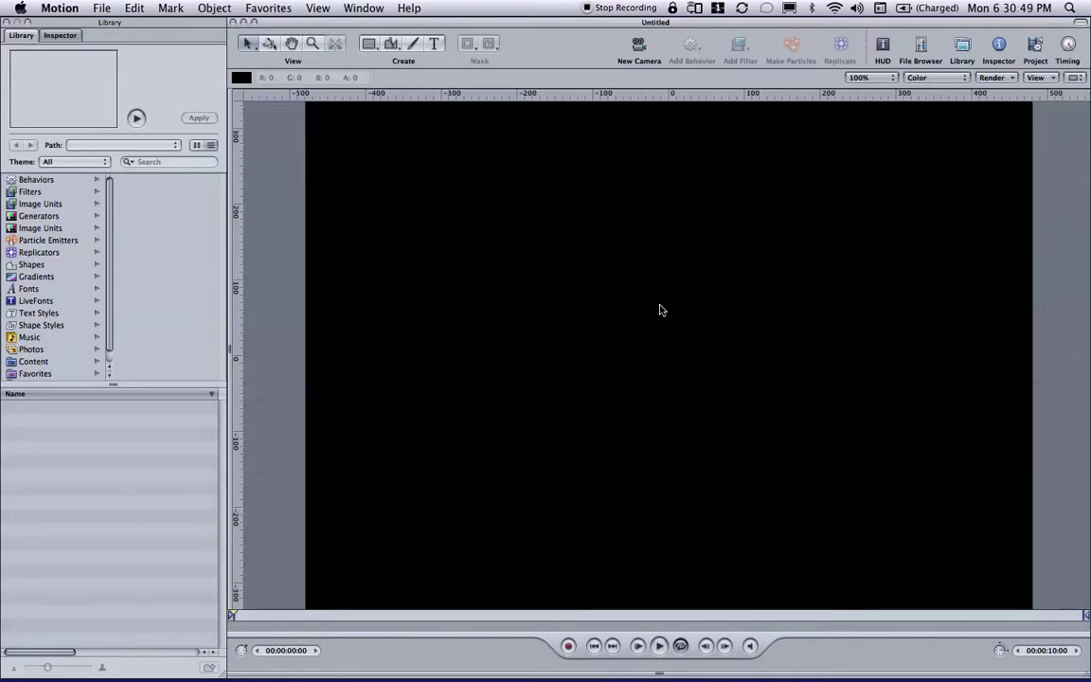
Step: Drag out a blue Rectangle layer just right of the canvas centre with the Rectangle tool
left_click(367, 44)
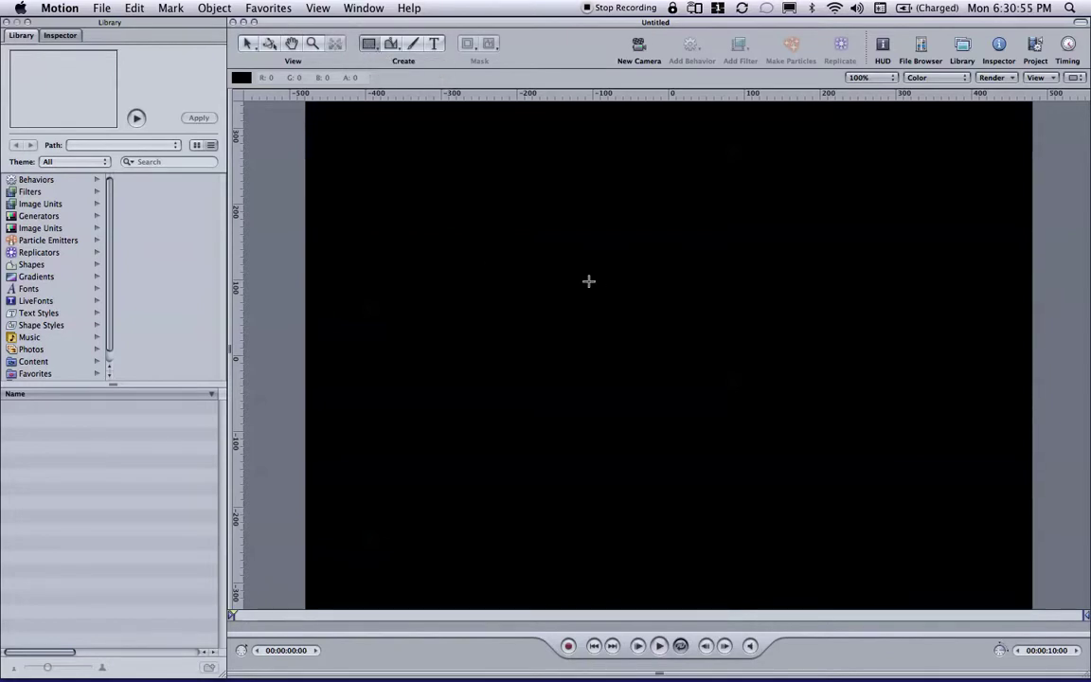
left_click_drag(568, 259, 743, 435)
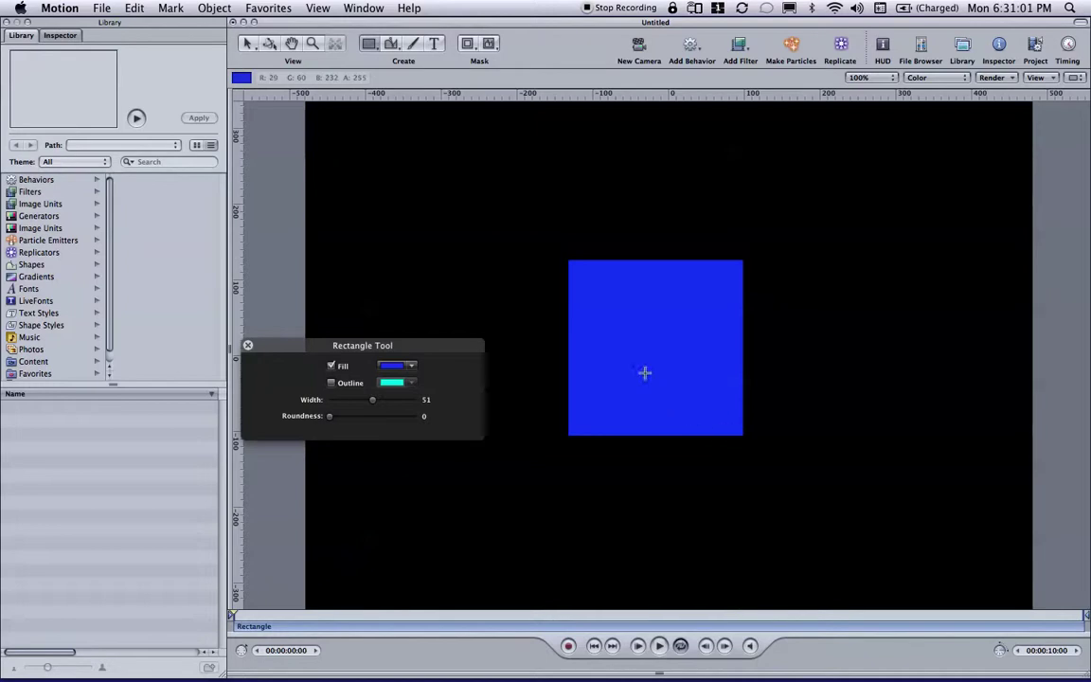
Step: Select the rectangle and set its Transform Scale to 116% in the Properties pane
key("s")
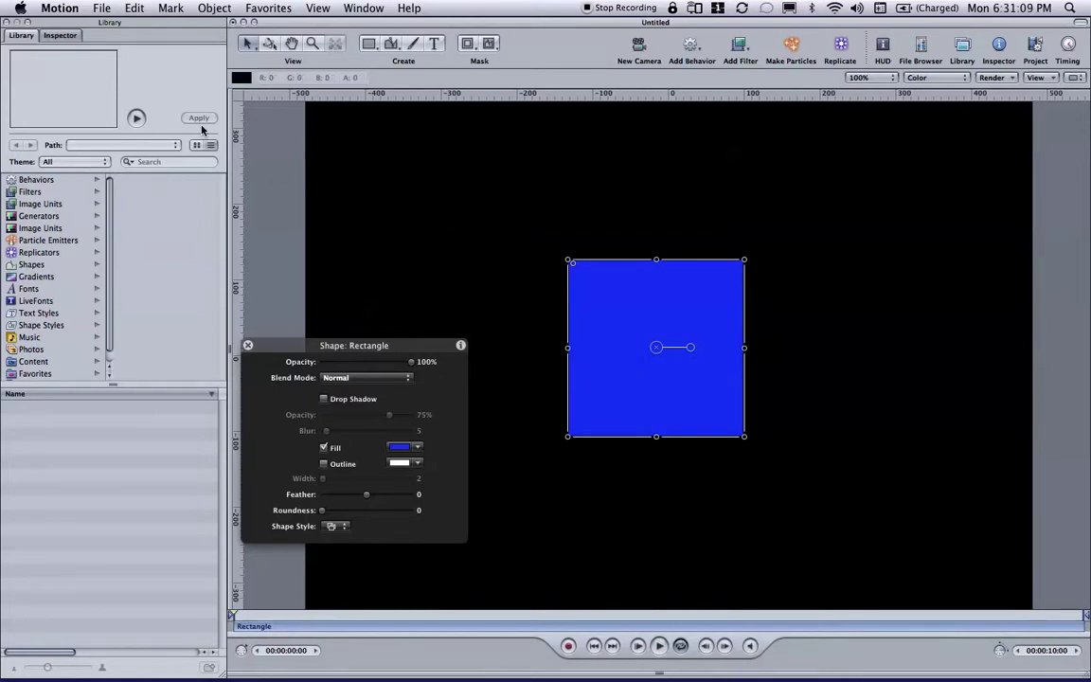
left_click(63, 36)
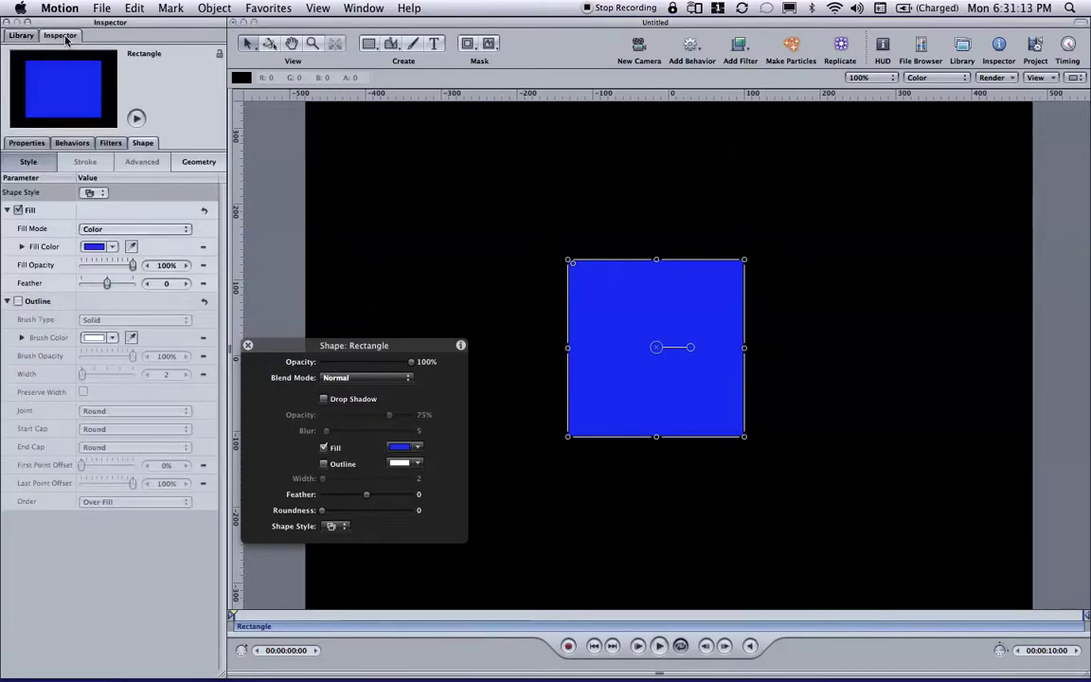
left_click(30, 142)
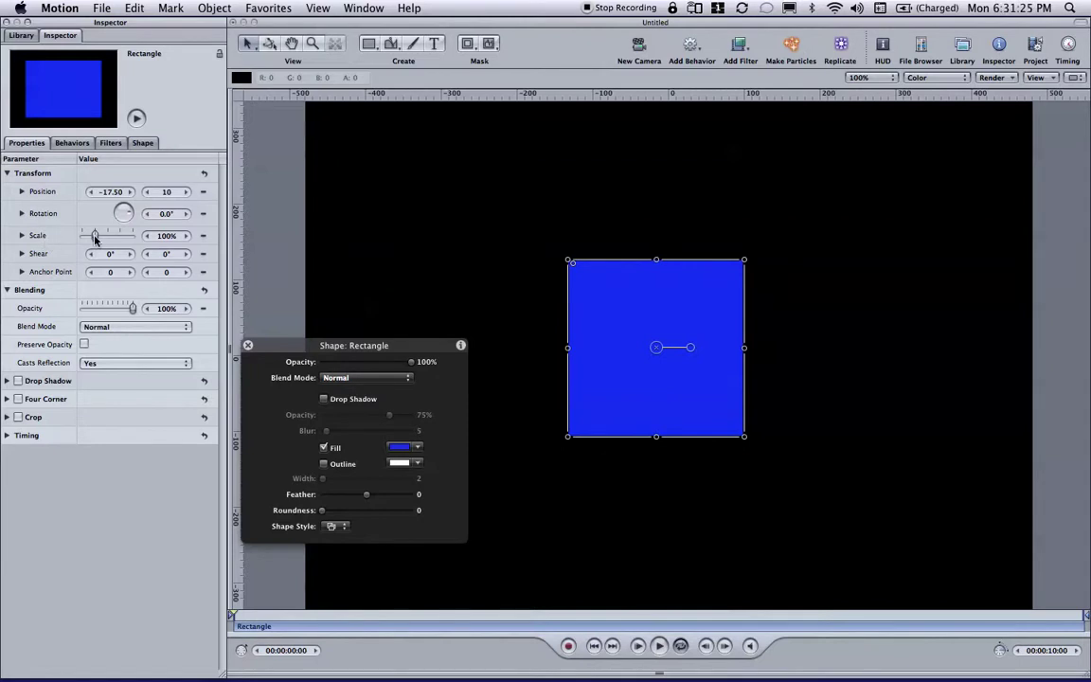
mouse_move(95, 235)
left_mouse_down()
mouse_move(129, 239)
mouse_move(77, 249)
mouse_move(128, 239)
mouse_move(82, 238)
mouse_move(98, 239)
mouse_move(96, 254)
left_mouse_up()
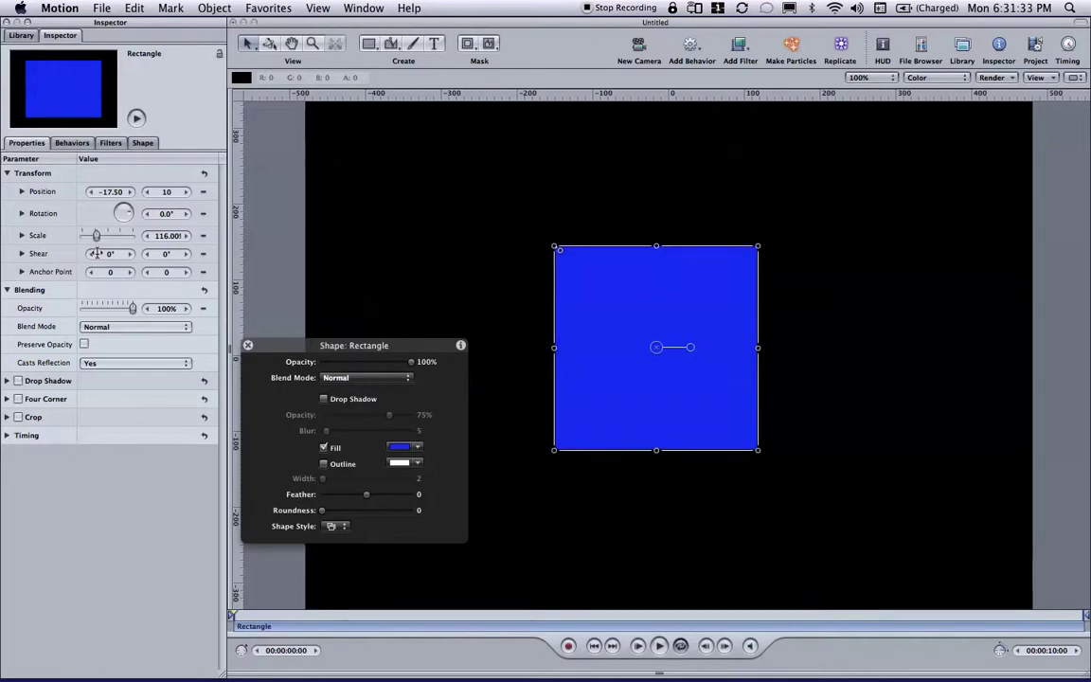
Step: Attach a MIDI behavior on controller ID 1 to the rectangle's Scale parameter
right_click(40, 239)
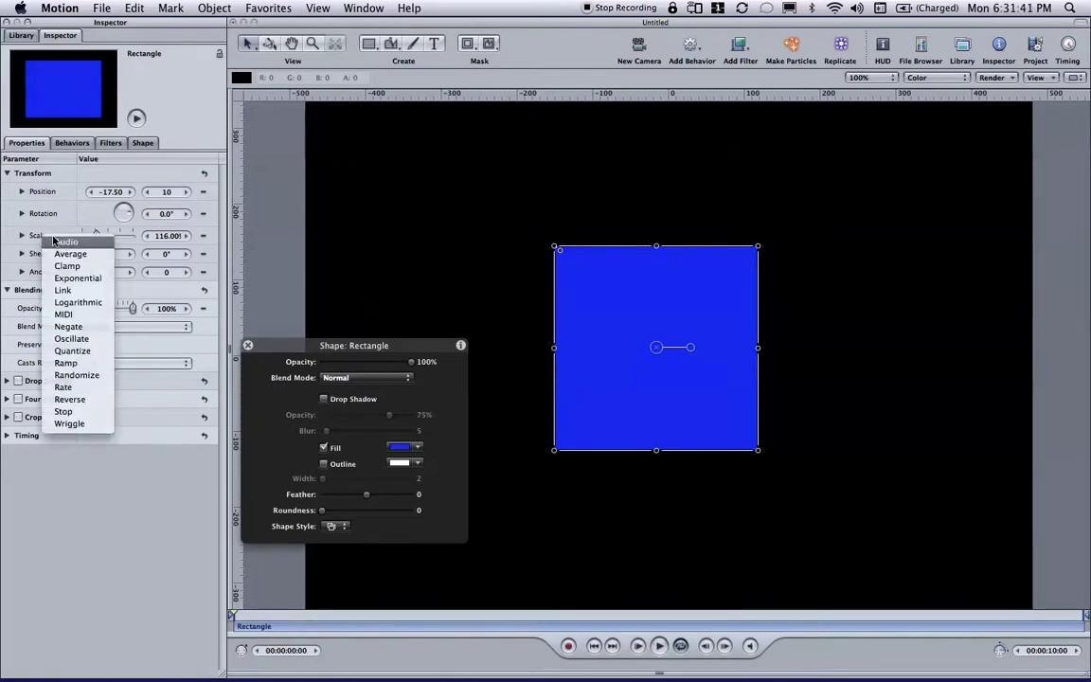
left_click(83, 317)
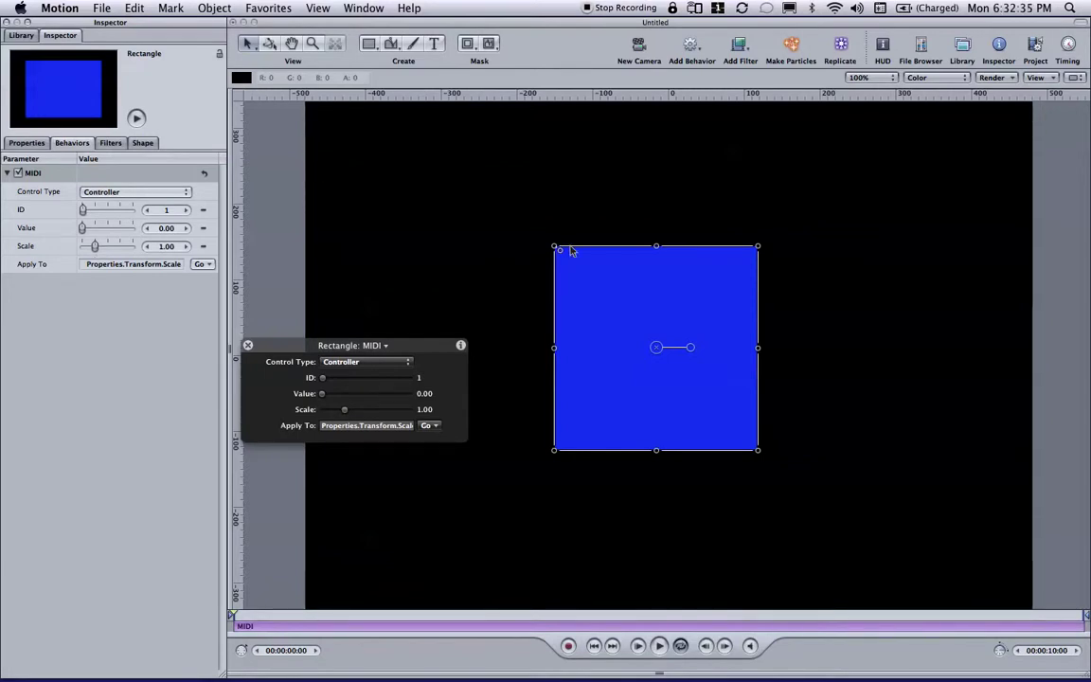
Step: Resize the rectangle back to about 100% and raise the MIDI behavior's Scale to 4.00
left_click_drag(757, 247, 654, 356)
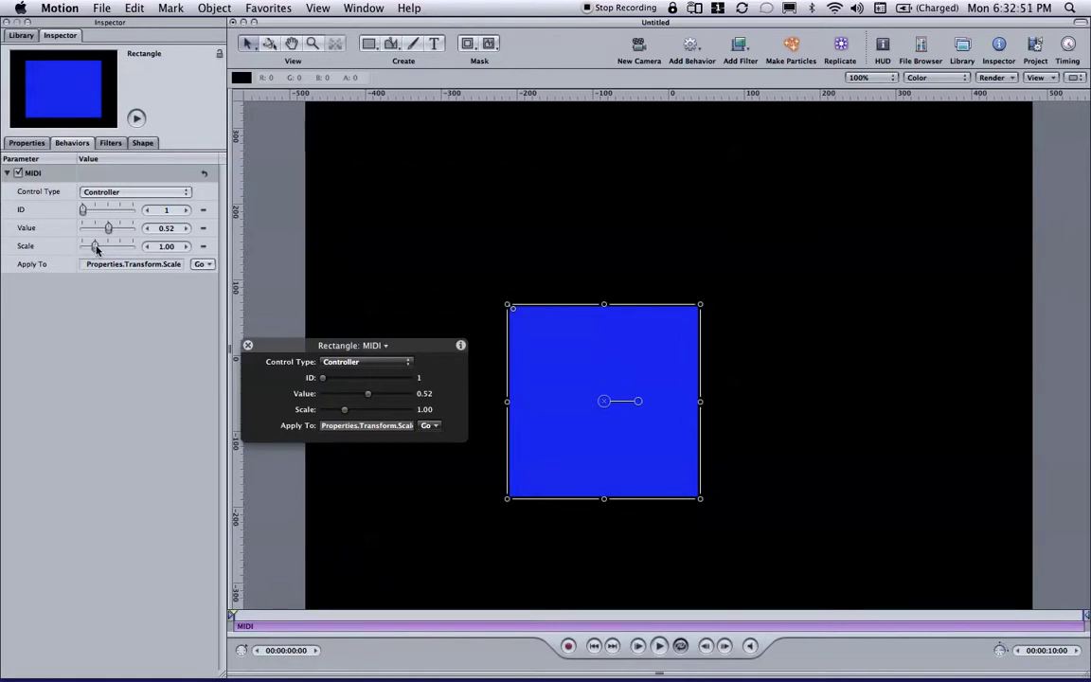
left_click_drag(95, 248, 141, 250)
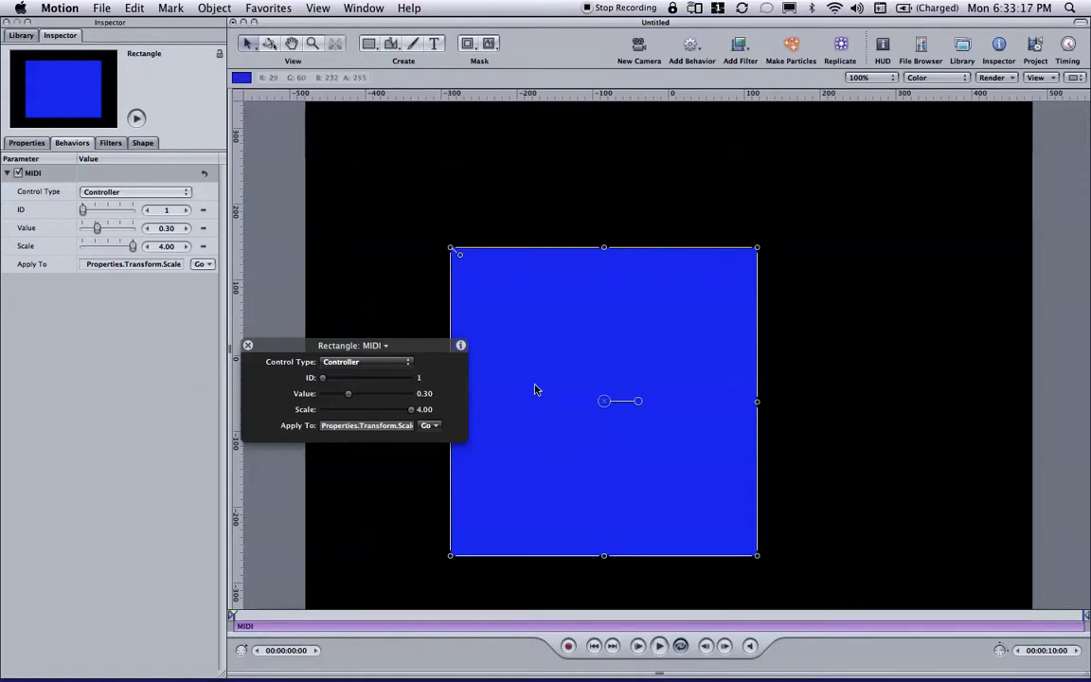
Step: Nudge the rectangle up and right, then attach a MIDI behavior on controller ID 2 to its Opacity
left_click_drag(535, 389, 576, 358)
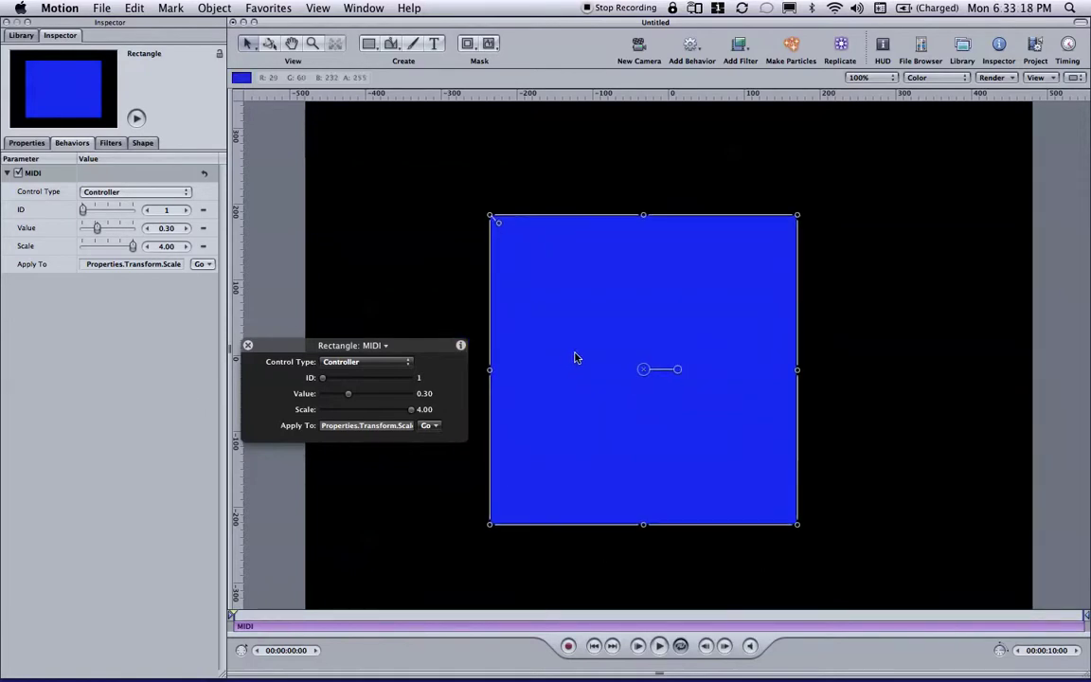
left_click(25, 144)
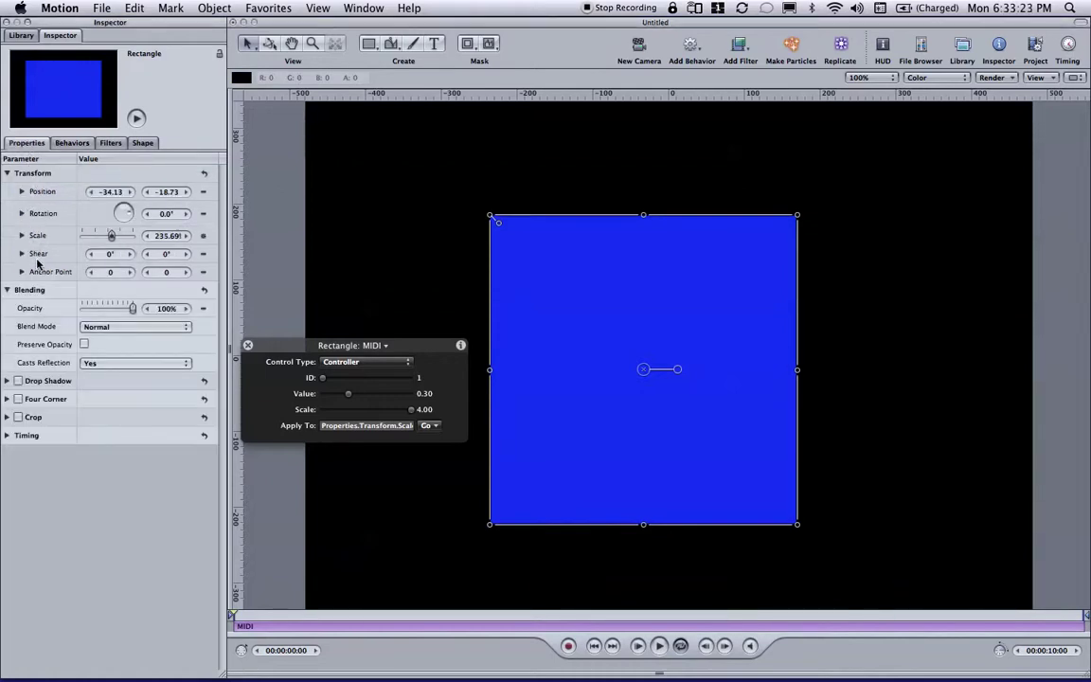
right_click(38, 312)
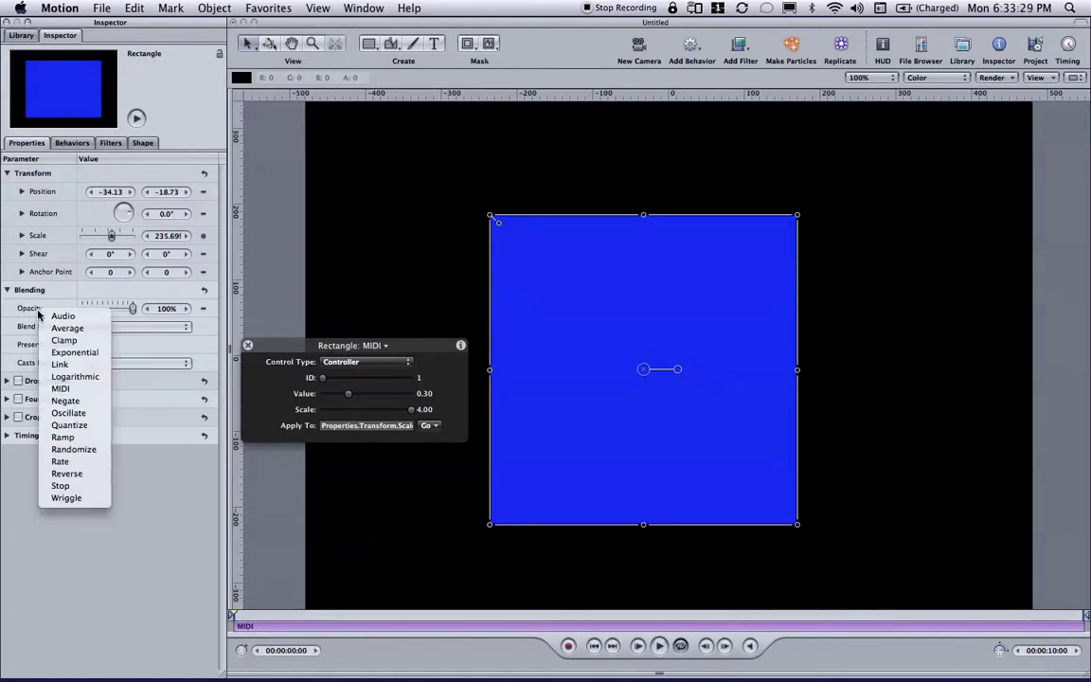
left_click(90, 390)
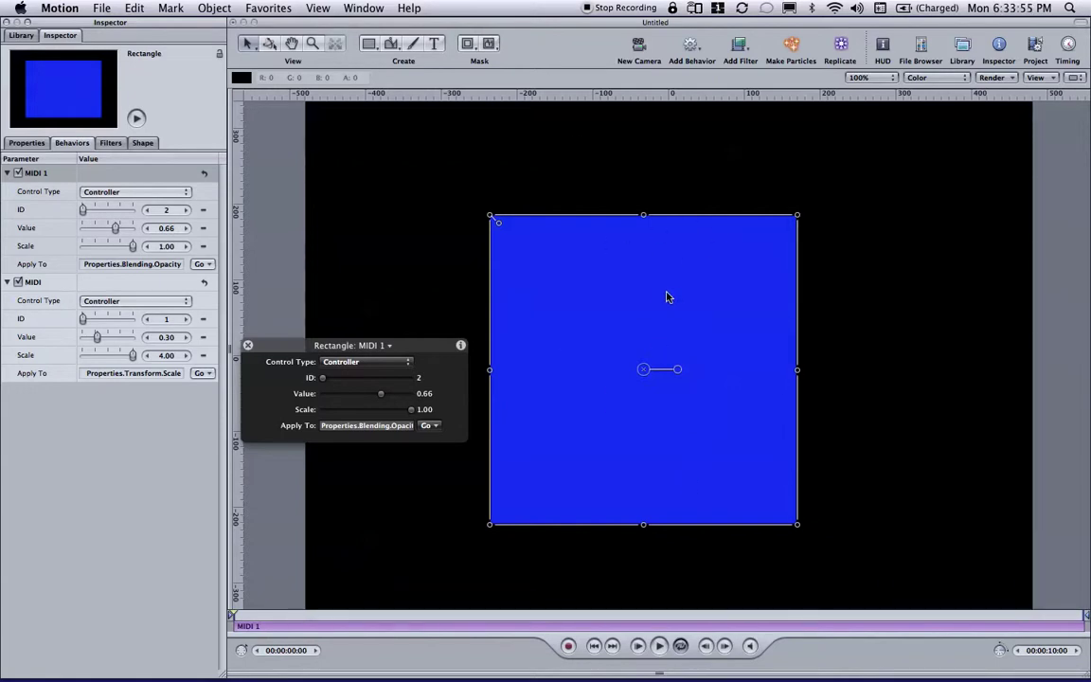
Step: Lower the rectangle's Opacity from about 66% to 0%, then return to its MIDI behaviors
left_click(31, 144)
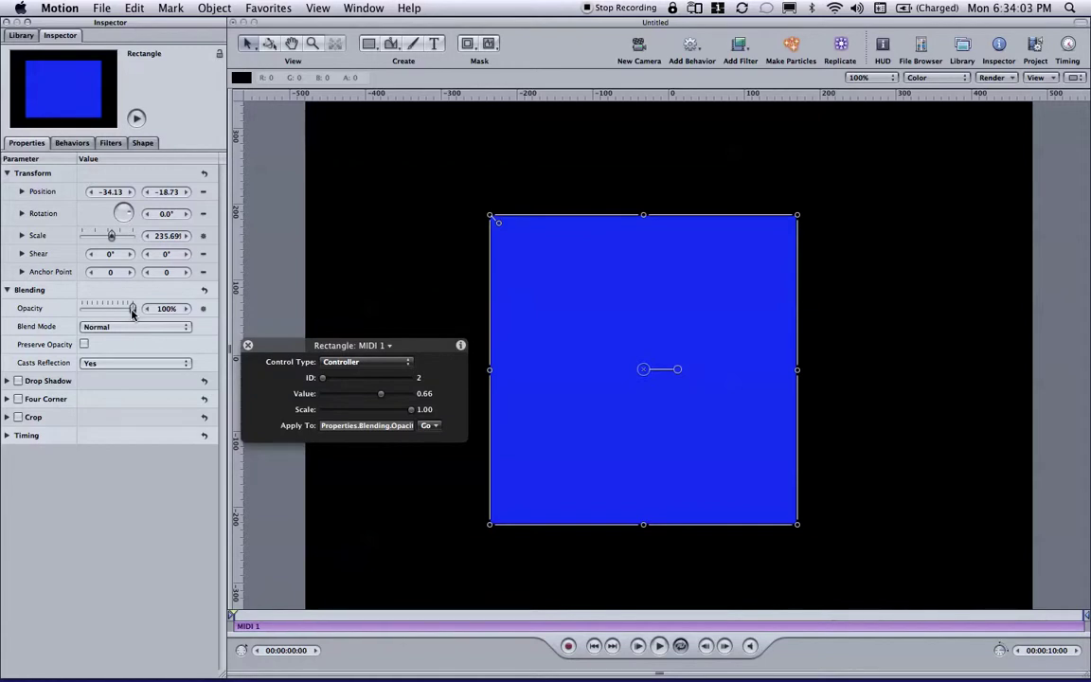
left_click_drag(133, 313, 115, 309)
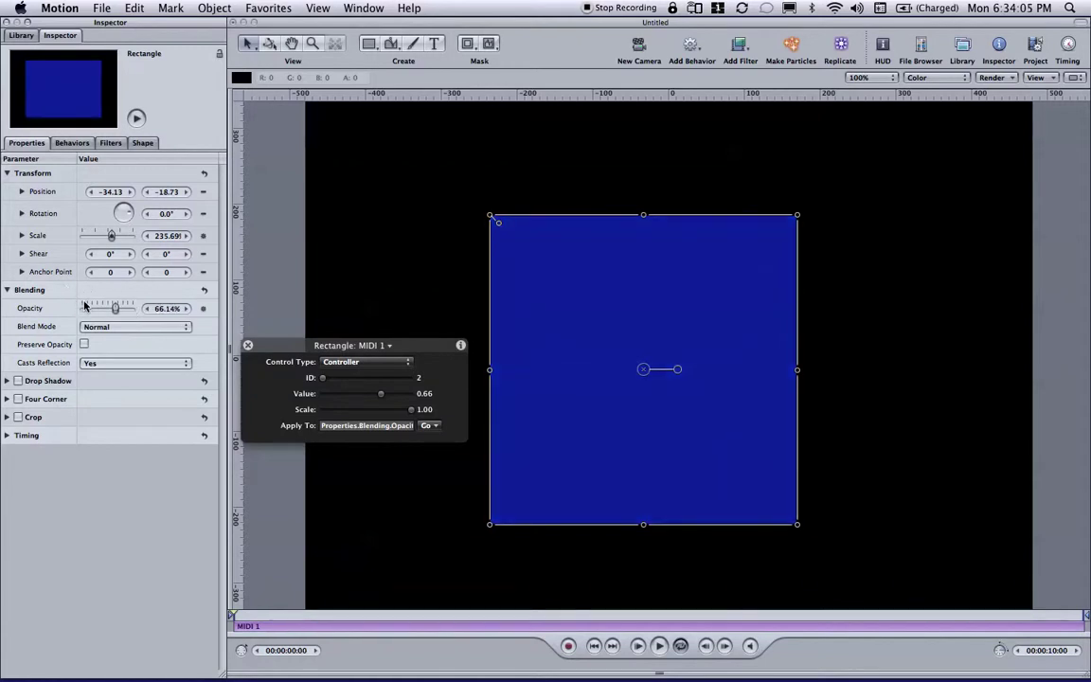
left_click_drag(115, 312, 82, 313)
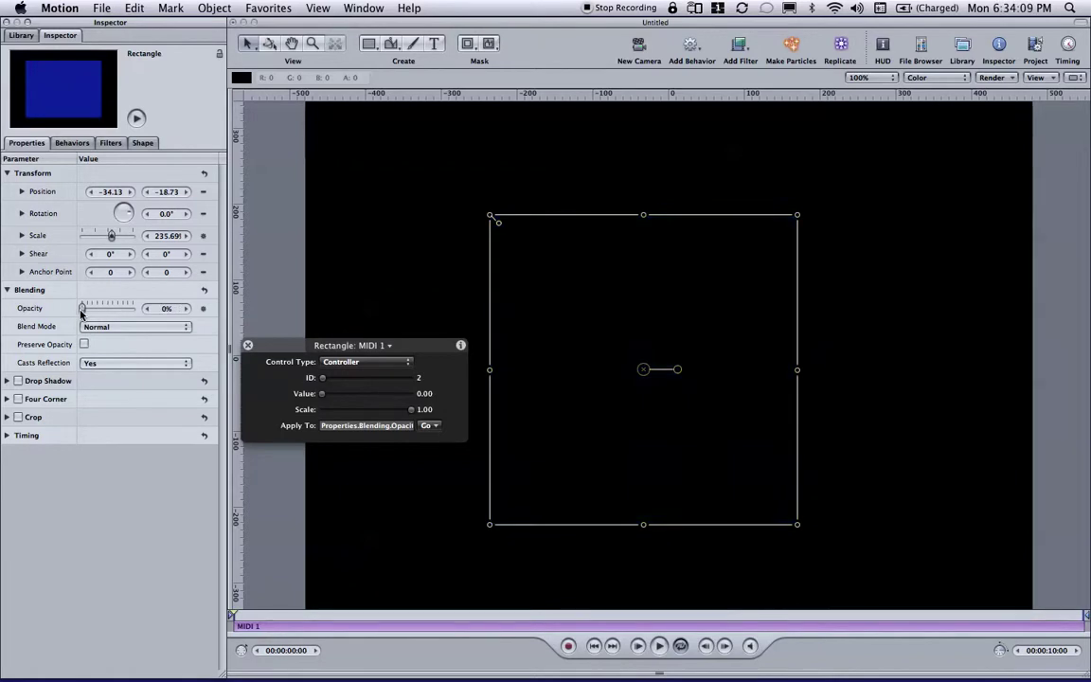
left_click(73, 142)
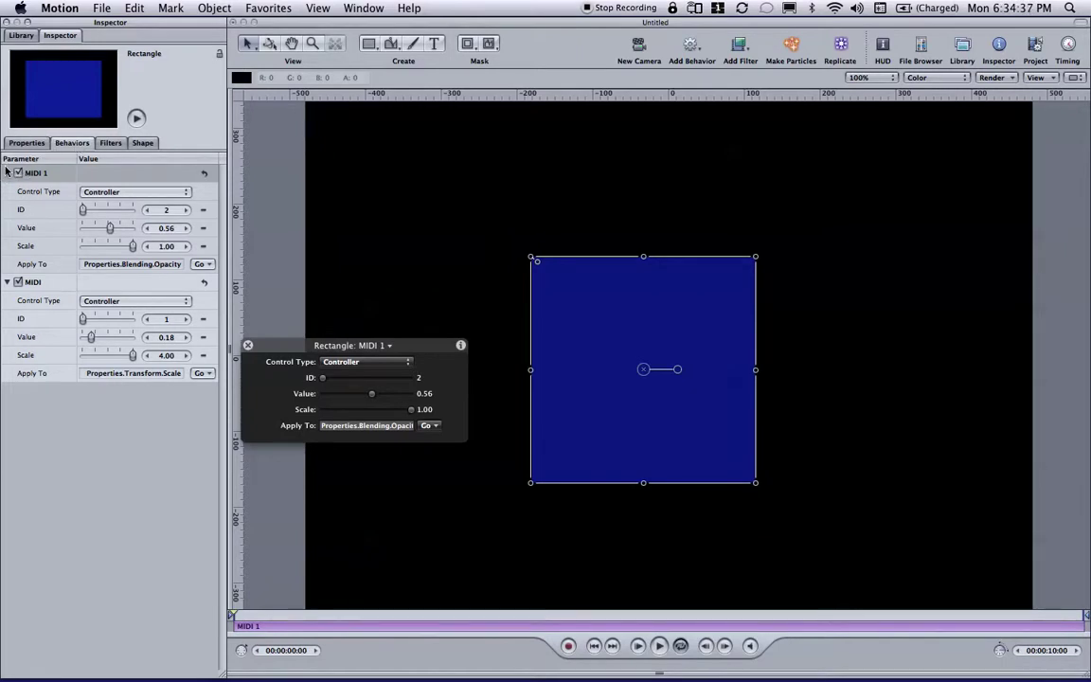
Step: Expand Rotation in the Properties pane to show its X, Y and Z values, all 0.0°
left_click(28, 144)
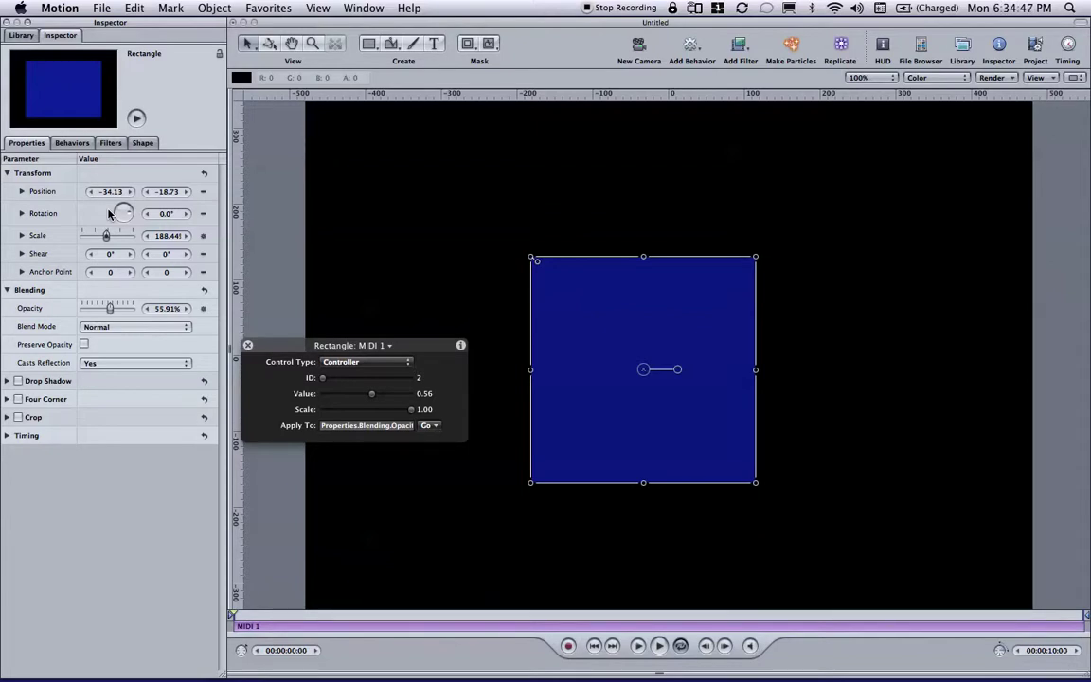
left_click(22, 214)
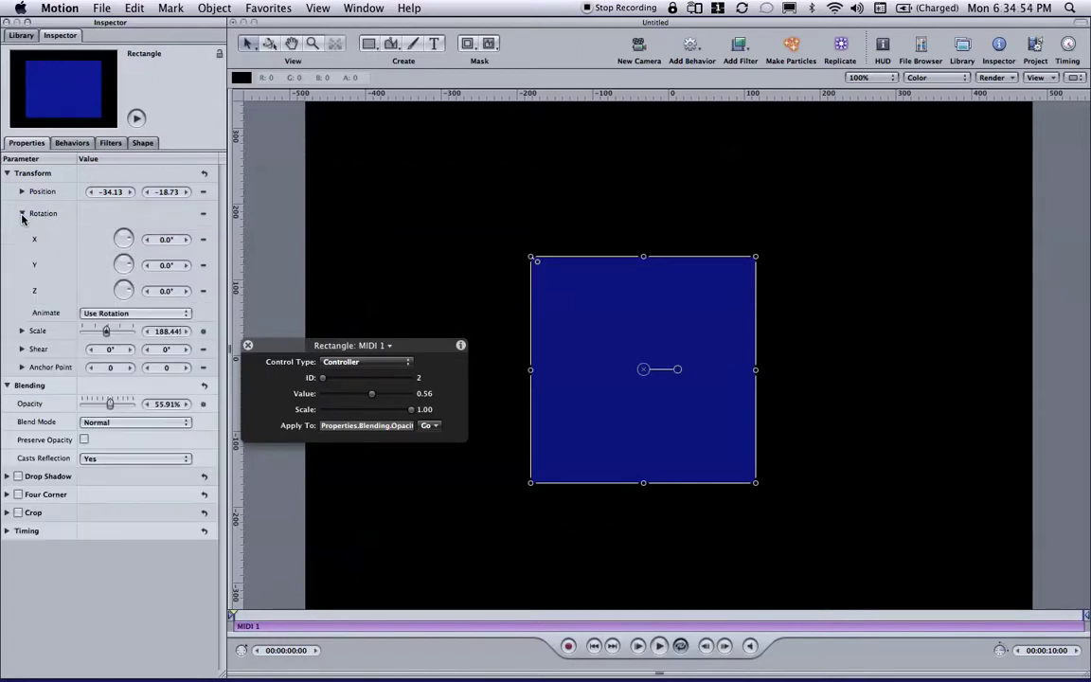
Step: Attach a MIDI behavior on controller ID 3 to the rectangle's Y rotation
right_click(44, 269)
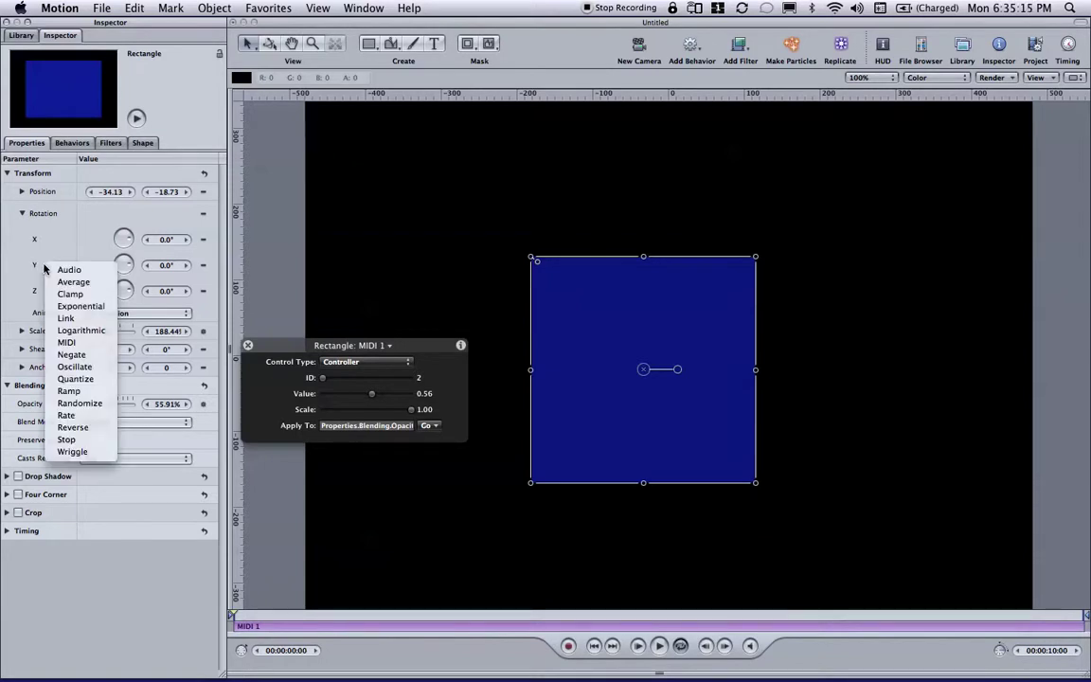
left_click(103, 342)
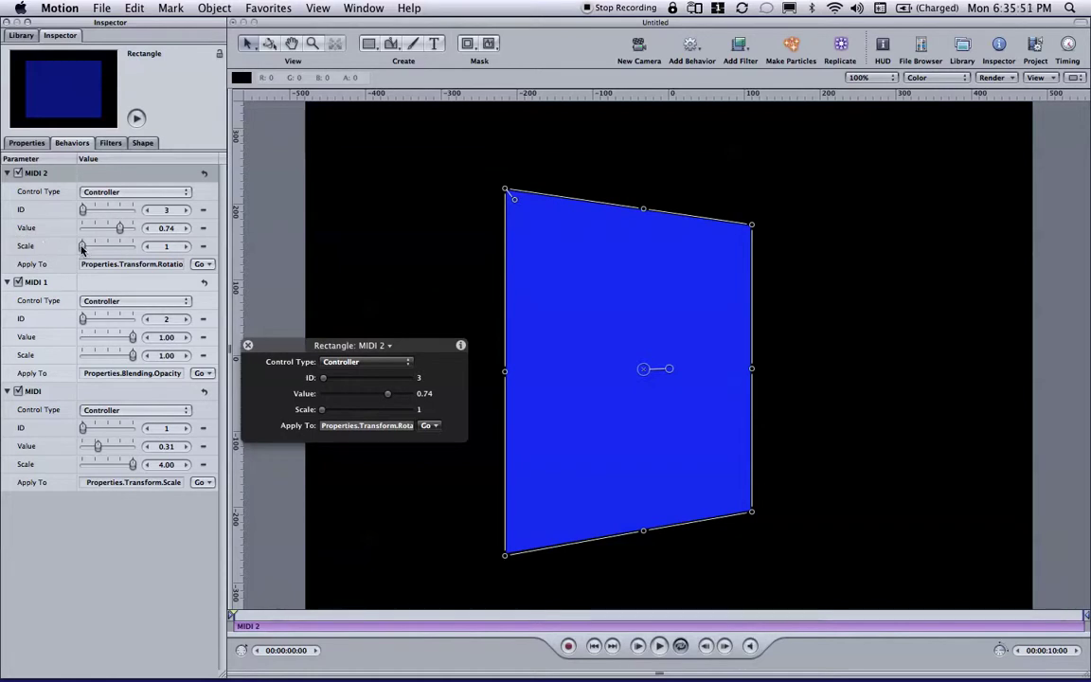
Step: Push the MIDI rotation behavior's Scale toward 1000, then settle it at 500
left_click_drag(83, 248, 137, 248)
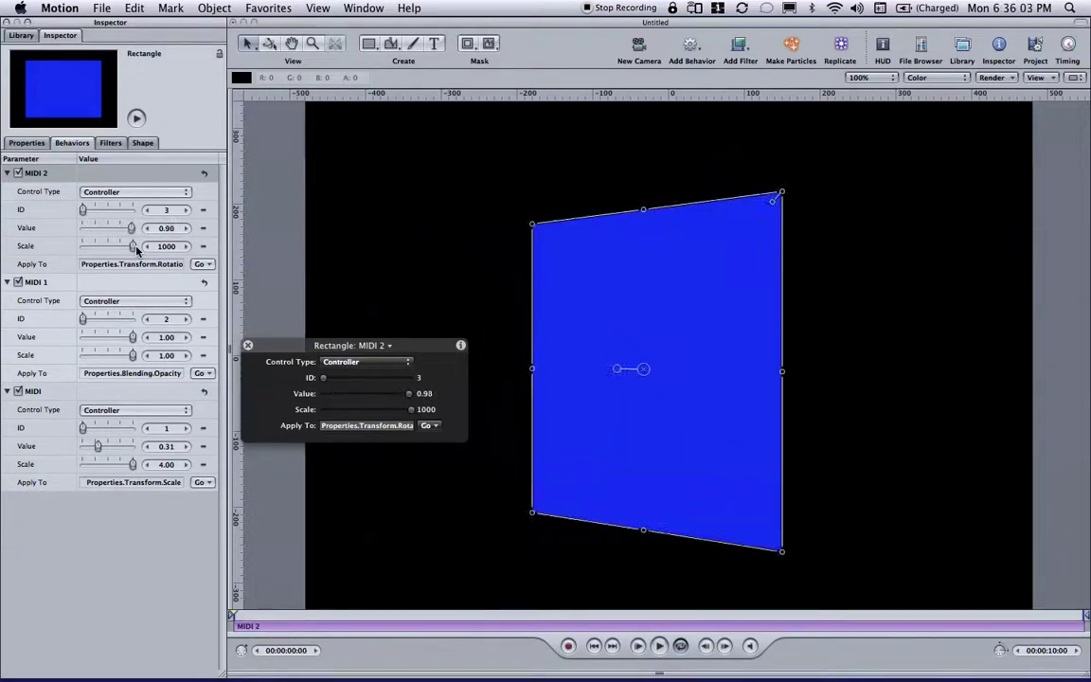
left_click_drag(135, 248, 106, 245)
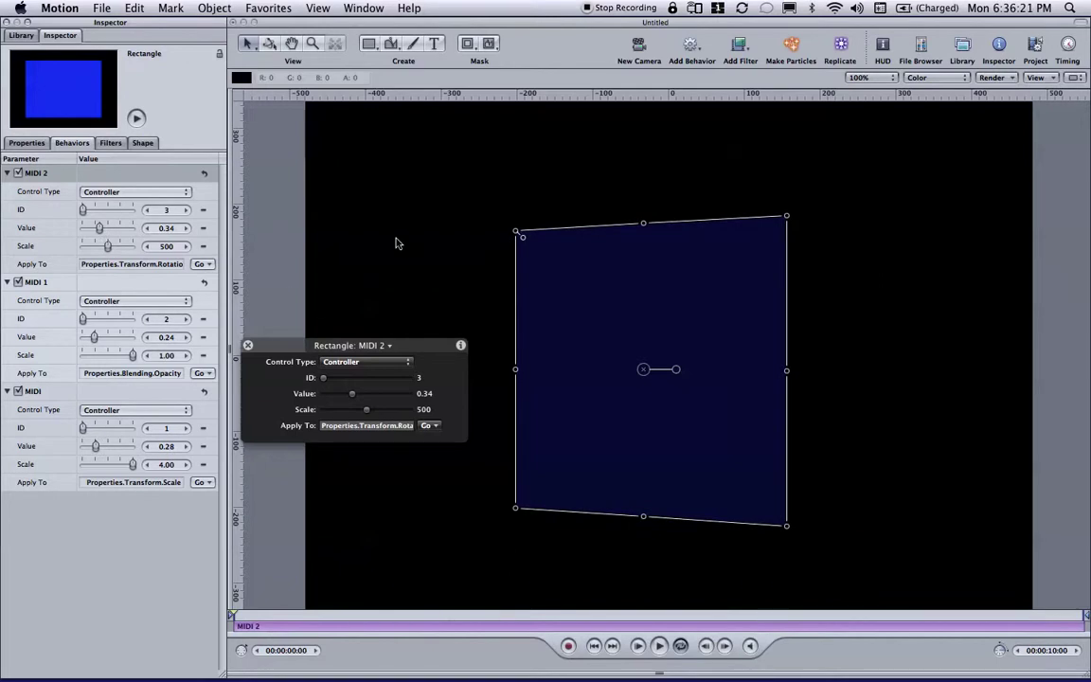
Step: Deselect the blue rectangle to watch the fader changes, then reselect it
left_click(272, 207)
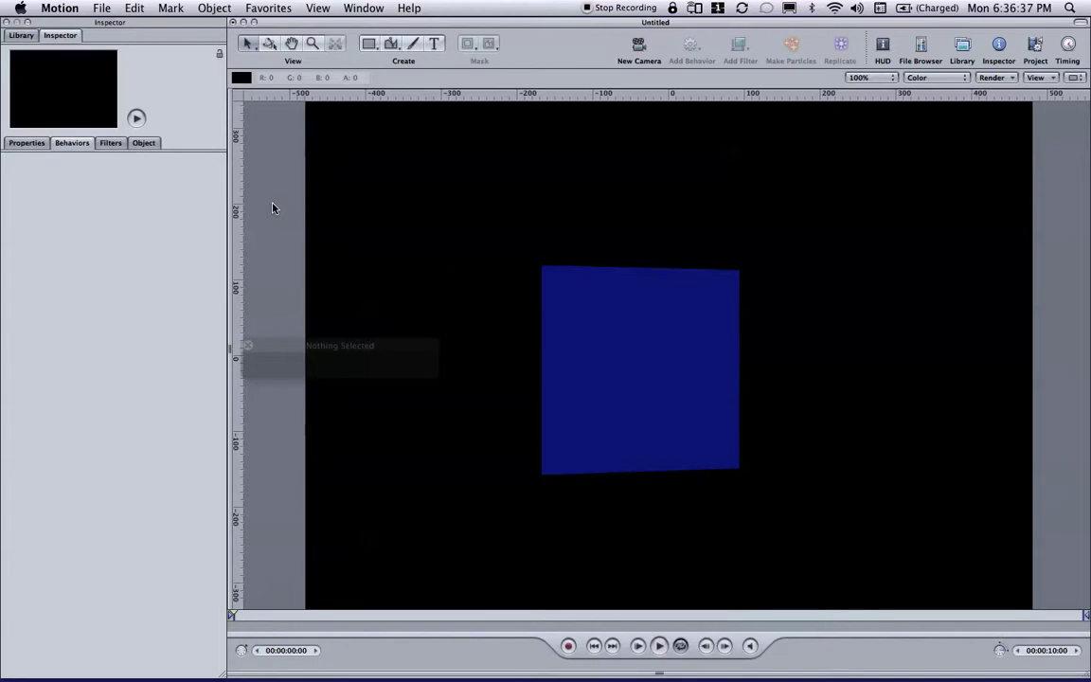
left_click(598, 378)
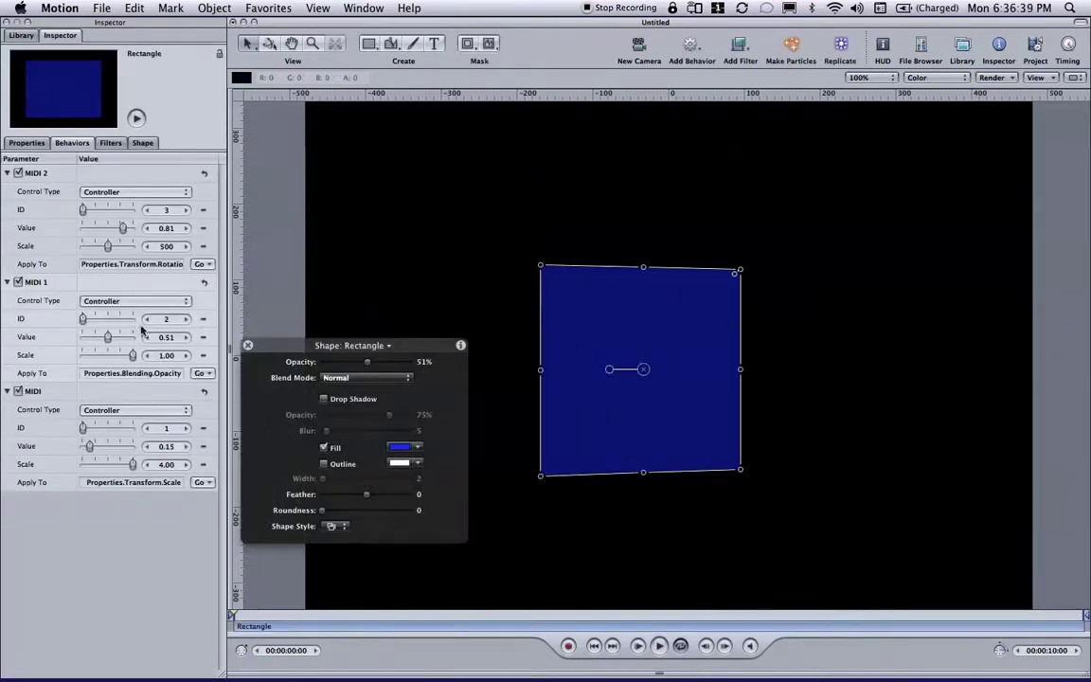